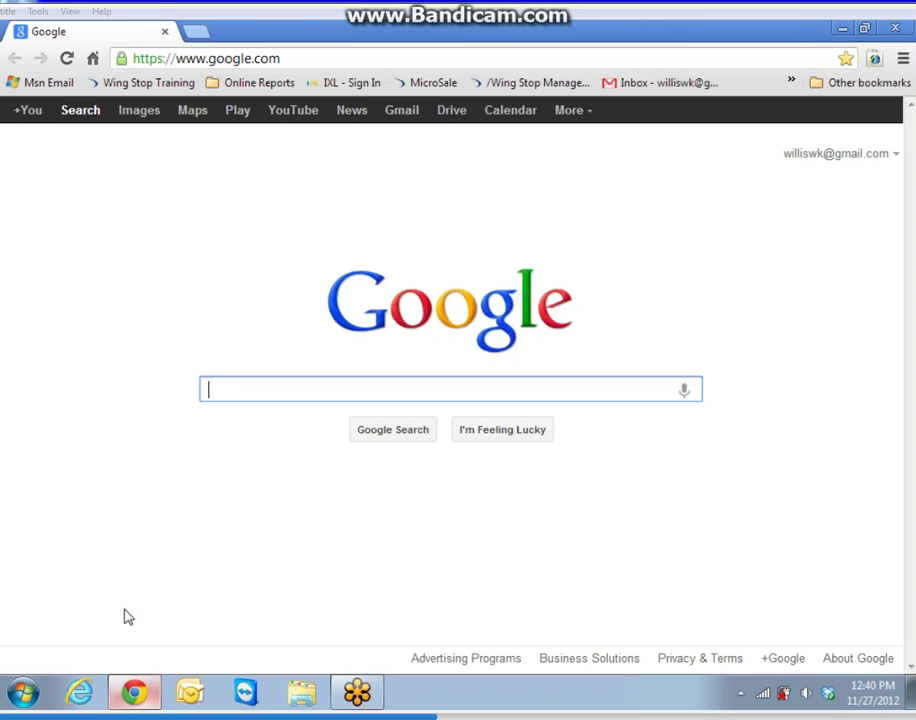
- Open the Wing Stop Reports site from the Online Reports bookmarks and log in with the prefilled credentials
{"action": "left_click", "coordinate": [266, 85]}
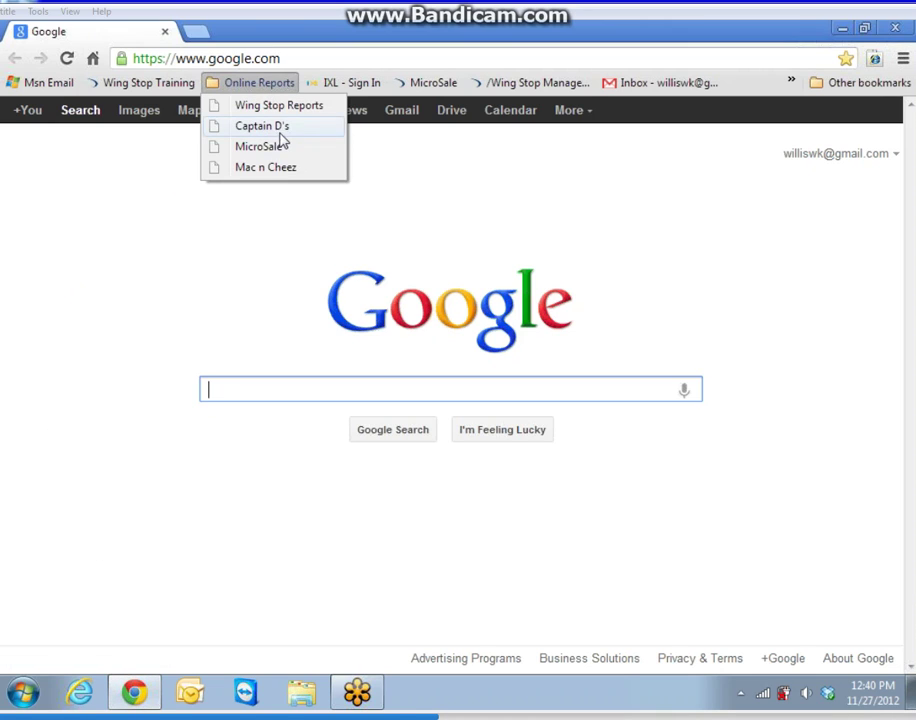
{"action": "left_click", "coordinate": [285, 107]}
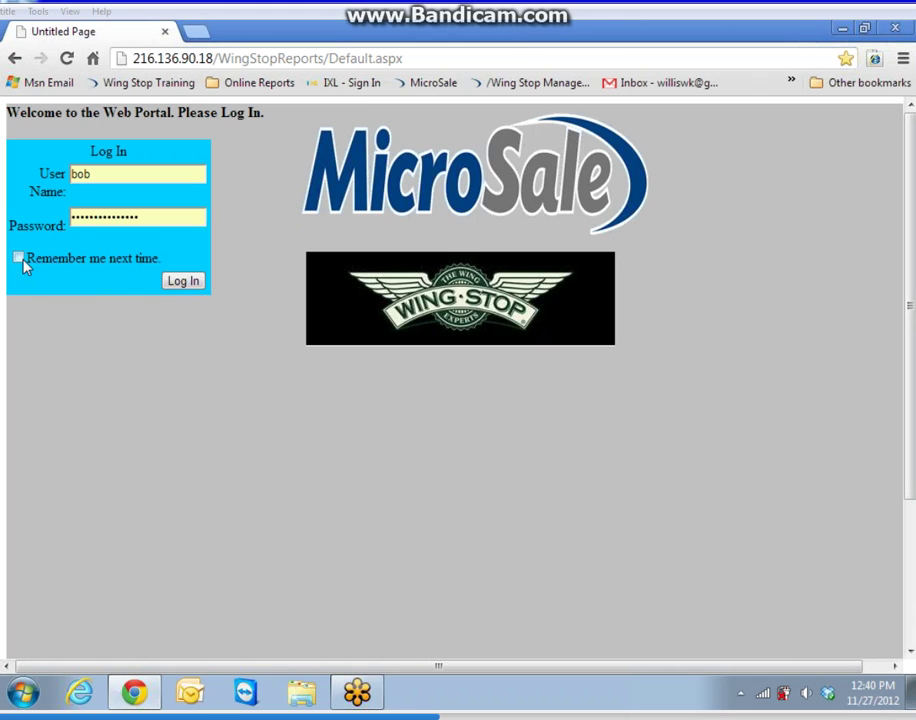
{"action": "left_click", "coordinate": [183, 282]}
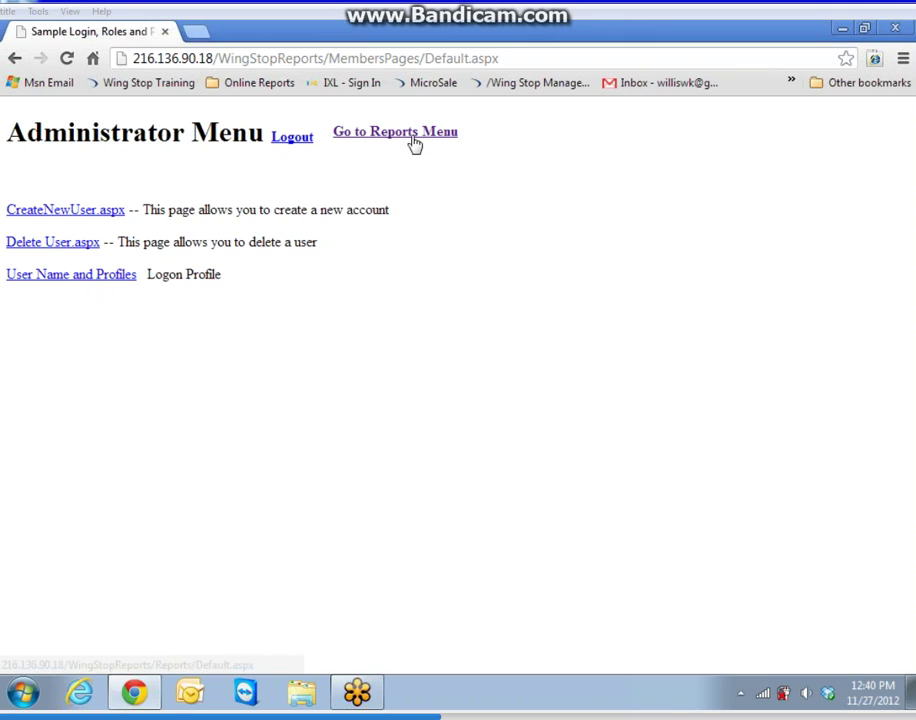
- Go from the Administrator Menu to the portal's reports menu
{"action": "left_click", "coordinate": [238, 84]}
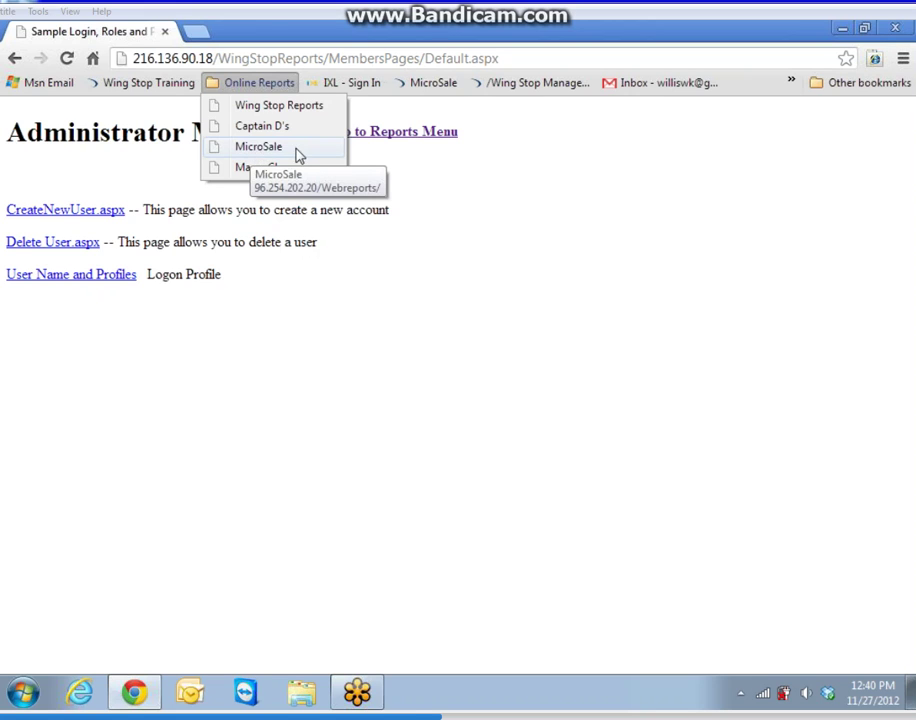
{"action": "left_click", "coordinate": [318, 197]}
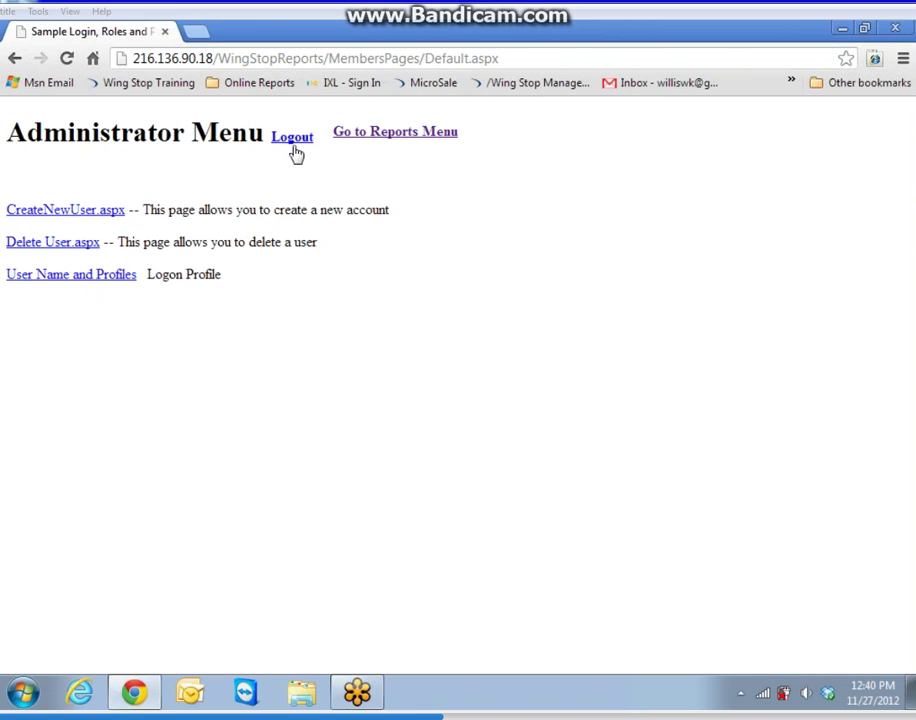
{"action": "left_click", "coordinate": [372, 138]}
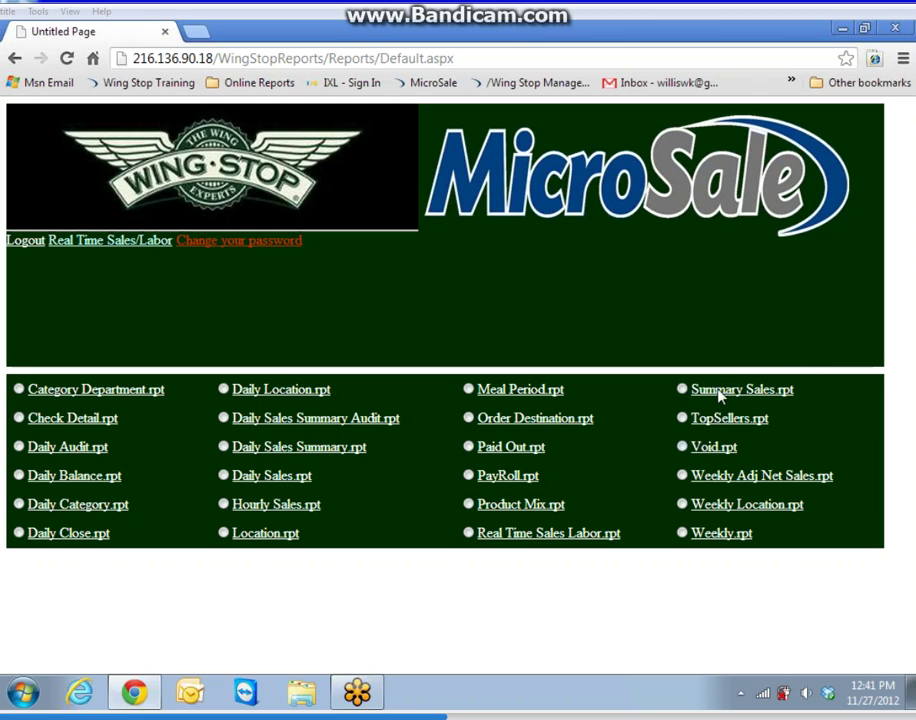
- Open the Summary Sales report and view the sales and labor figures by location
{"action": "left_click", "coordinate": [681, 390]}
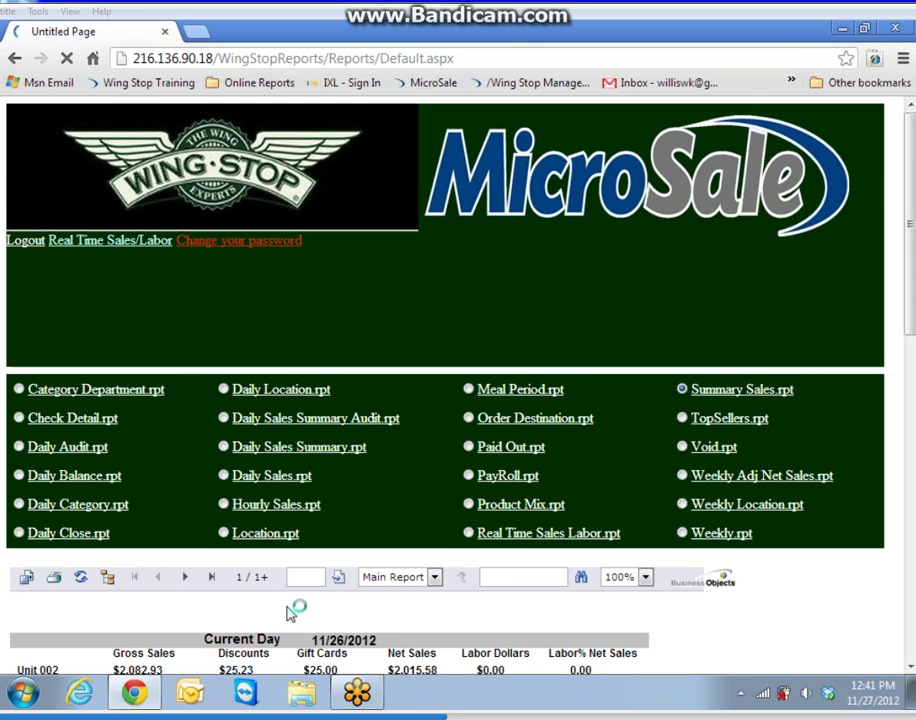
{"action": "scroll", "coordinate": [296, 609], "scroll_direction": "down", "scroll_amount": 3}
{"action": "scroll", "coordinate": [289, 612], "scroll_direction": "down", "scroll_amount": 3}
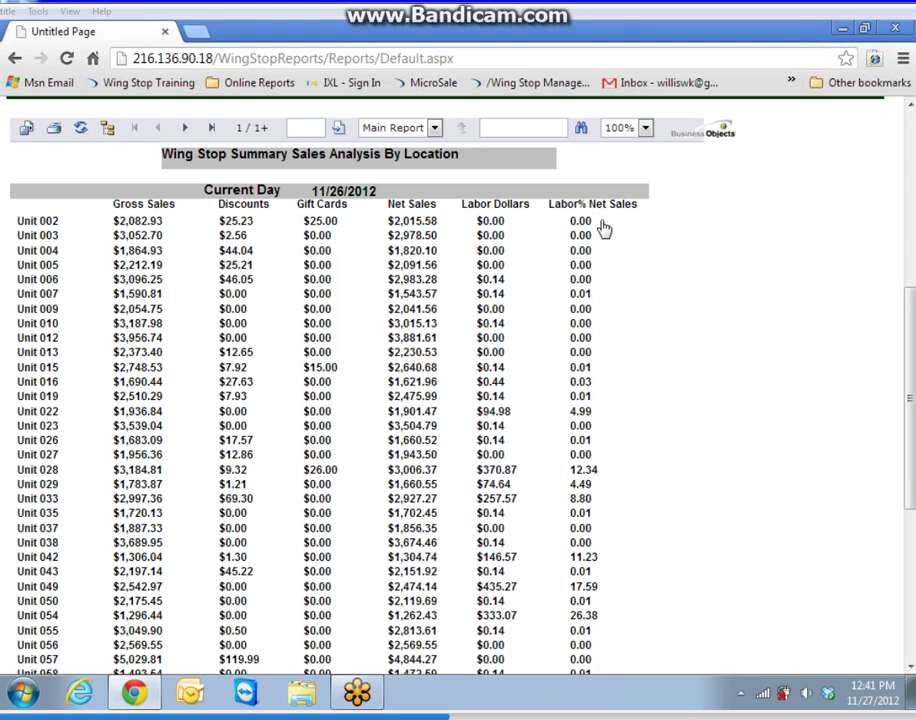
- Run the Daily Sales report for the date range November 19 to November 23, 2012
{"action": "scroll", "coordinate": [691, 262], "scroll_direction": "up", "scroll_amount": 5}
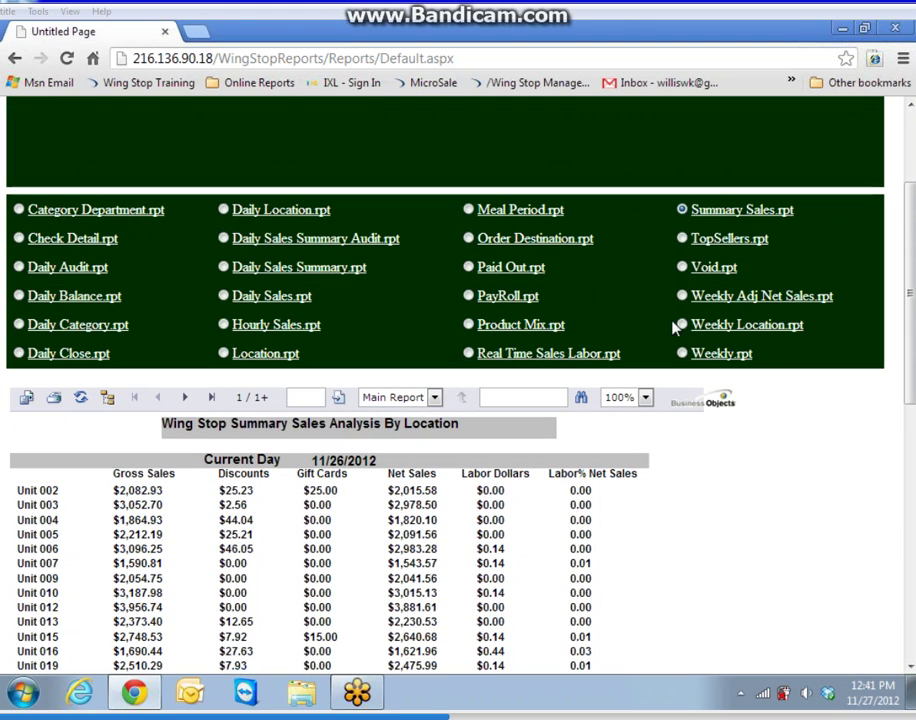
{"action": "left_click", "coordinate": [226, 303]}
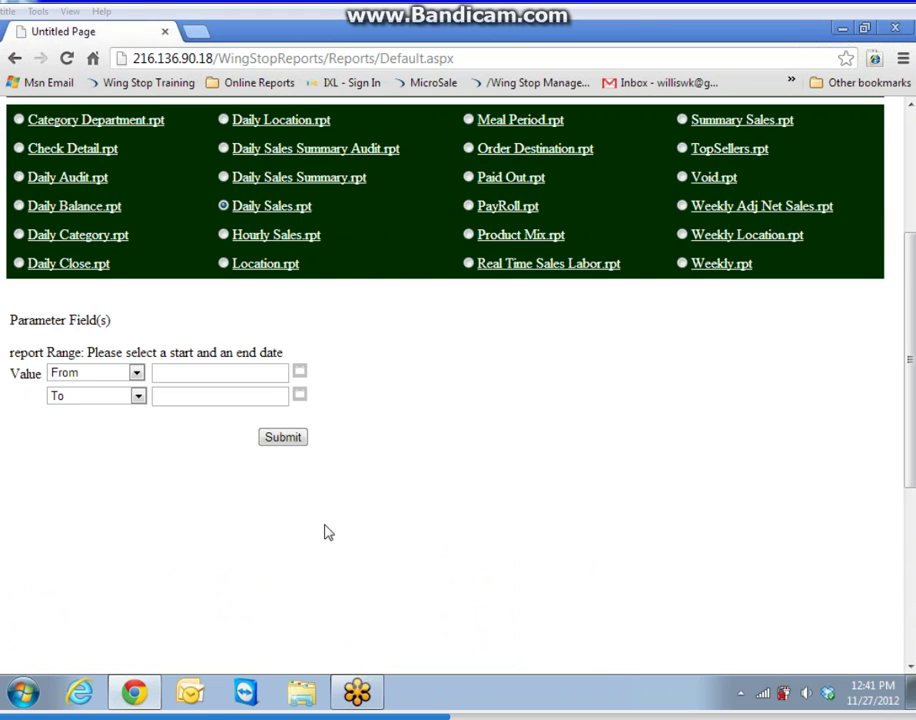
{"action": "left_click", "coordinate": [298, 373]}
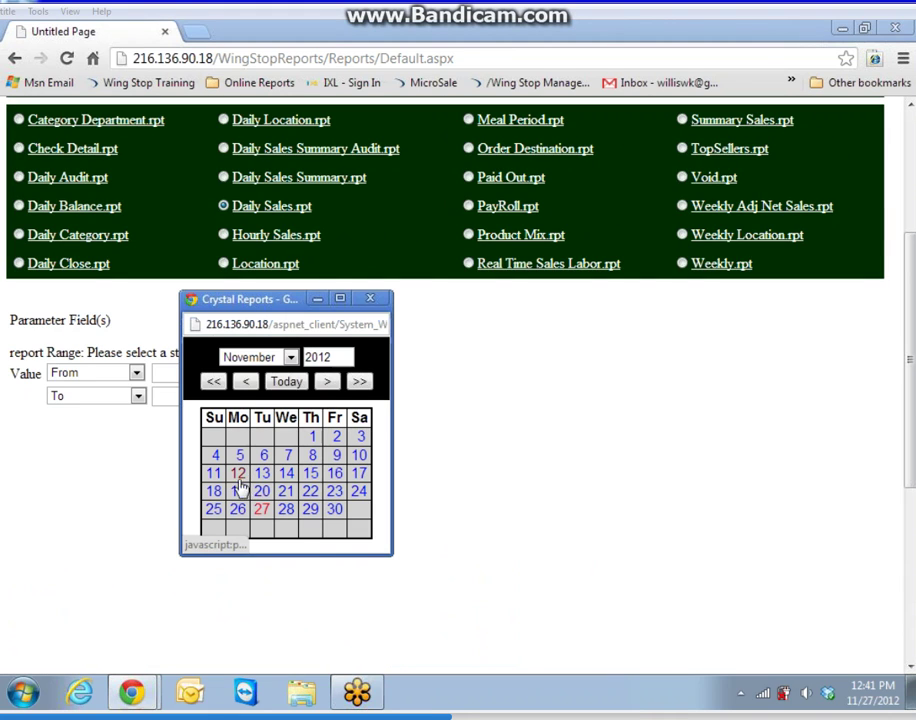
{"action": "left_click", "coordinate": [238, 494]}
{"action": "left_click", "coordinate": [298, 396]}
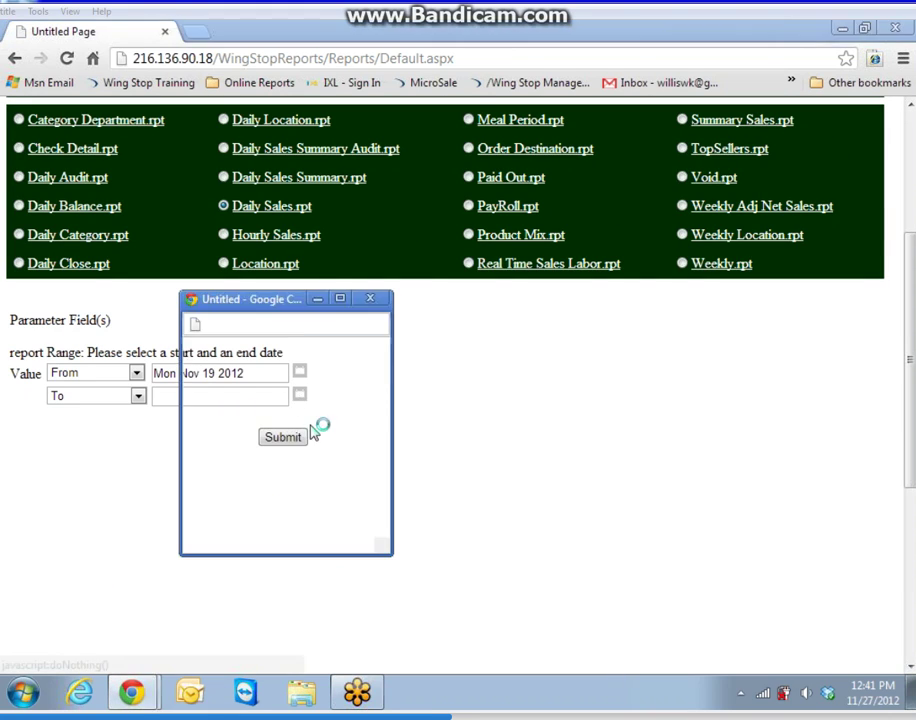
{"action": "left_click", "coordinate": [334, 491]}
{"action": "left_click", "coordinate": [293, 437]}
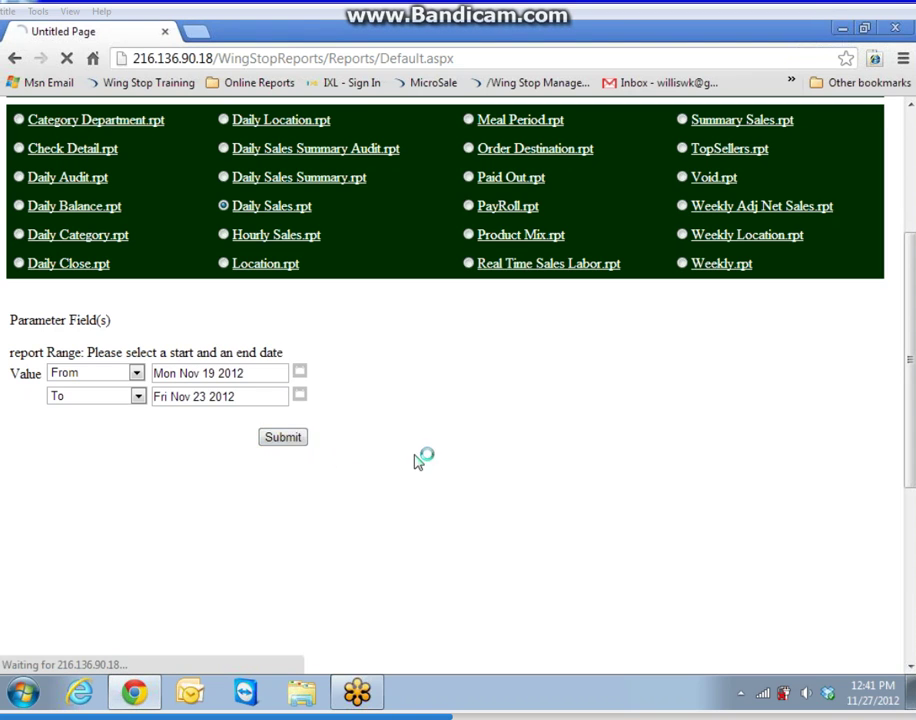
- Open the Discounts detail of Unit 002 from the Daily Sales report and view its entries
{"action": "scroll", "coordinate": [432, 466], "scroll_direction": "down", "scroll_amount": 5}
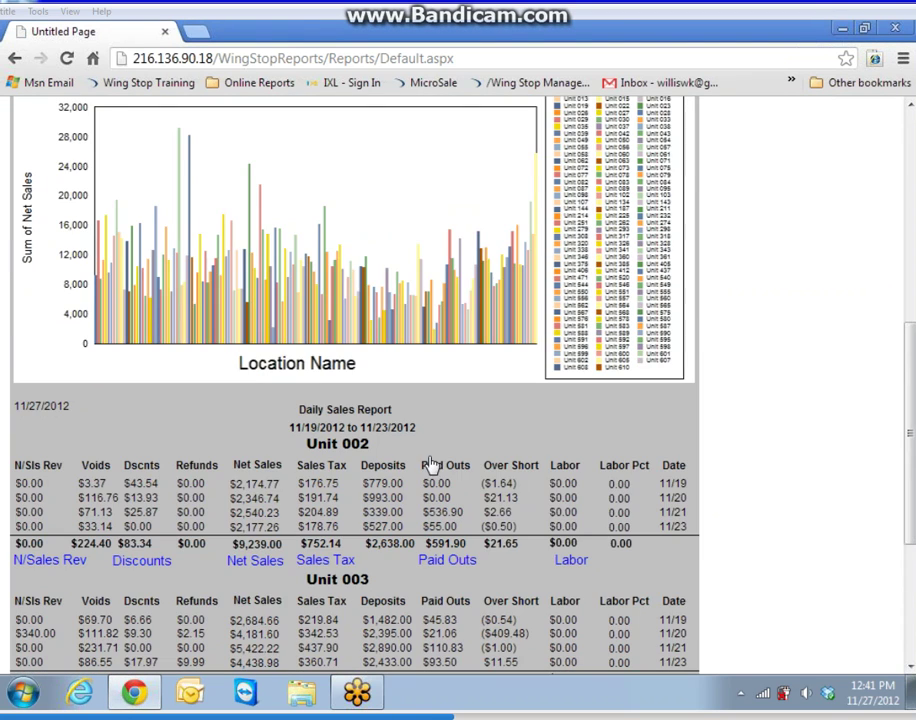
{"action": "scroll", "coordinate": [309, 398], "scroll_direction": "down", "scroll_amount": 3}
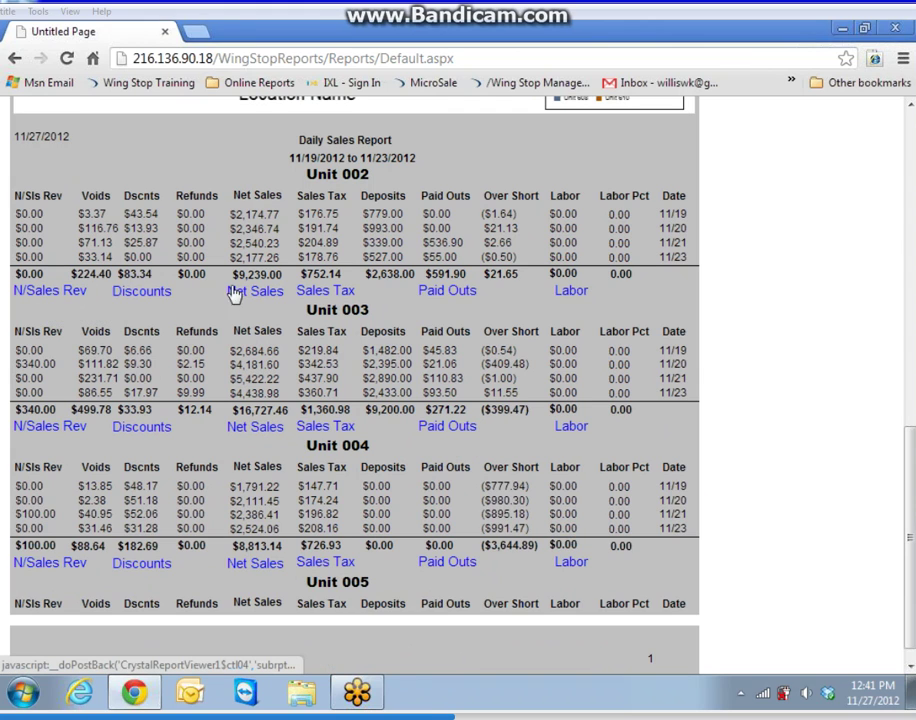
{"action": "left_click", "coordinate": [170, 300]}
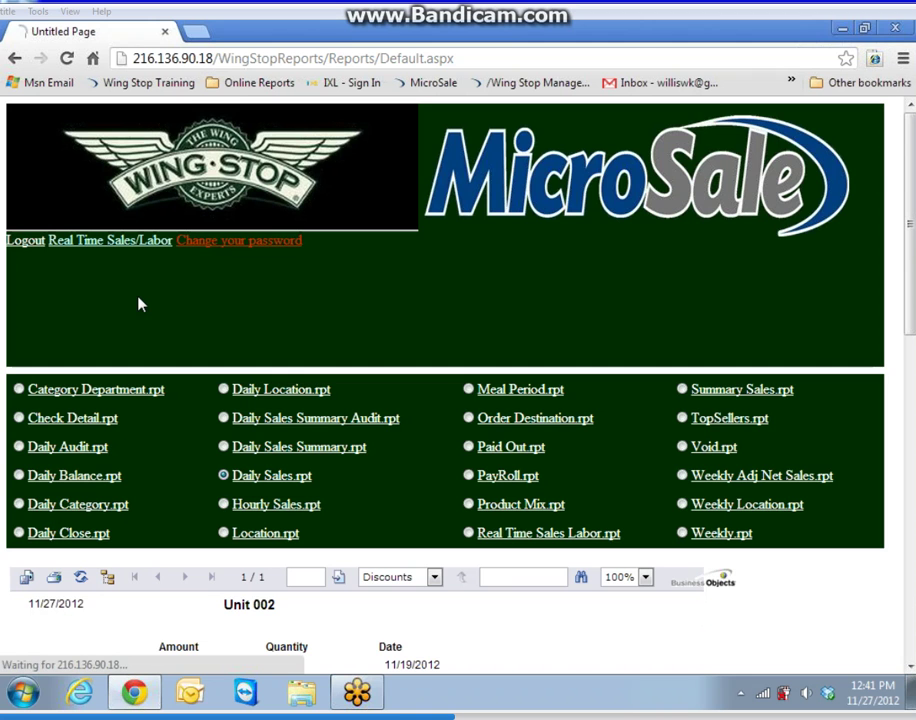
{"action": "scroll", "coordinate": [318, 458], "scroll_direction": "down", "scroll_amount": 3}
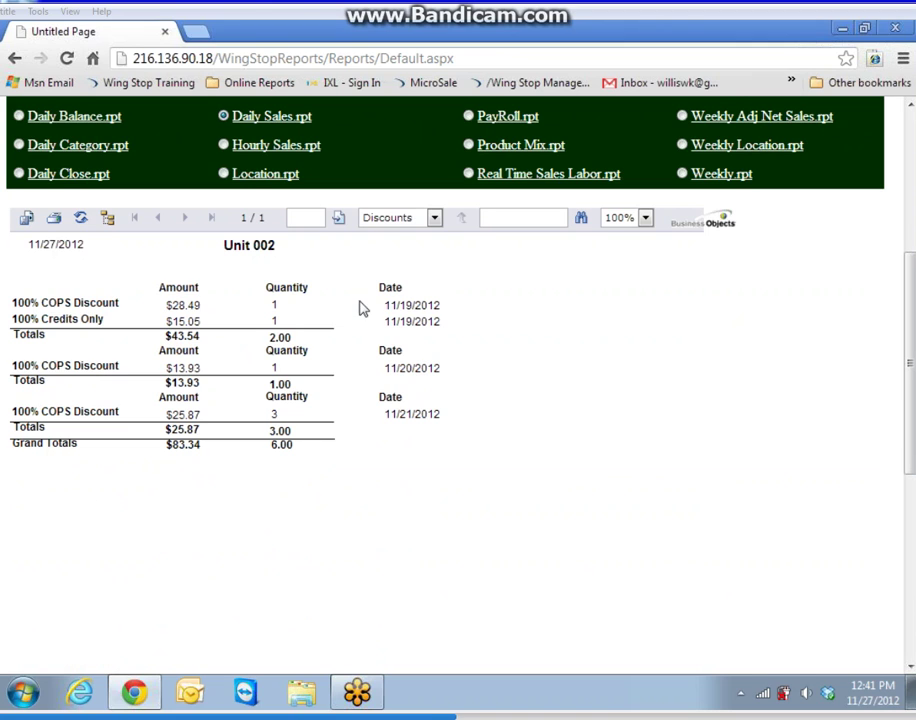
- Run the Location report for the date range November 19 to November 23, 2012
{"action": "scroll", "coordinate": [256, 466], "scroll_direction": "up", "scroll_amount": 3}
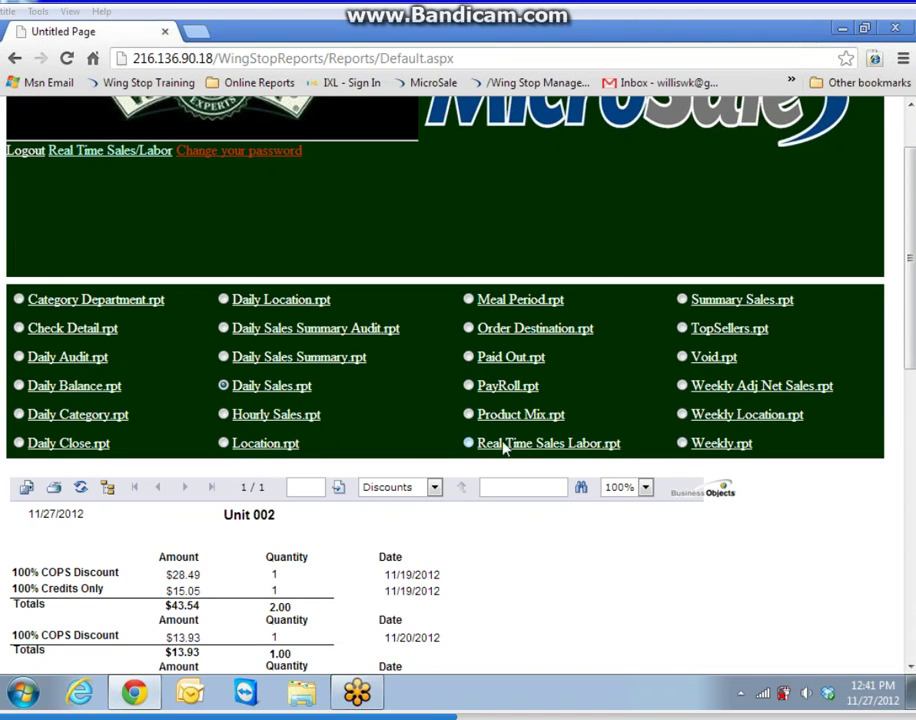
{"action": "left_click", "coordinate": [224, 442]}
{"action": "scroll", "coordinate": [370, 491], "scroll_direction": "down", "scroll_amount": 3}
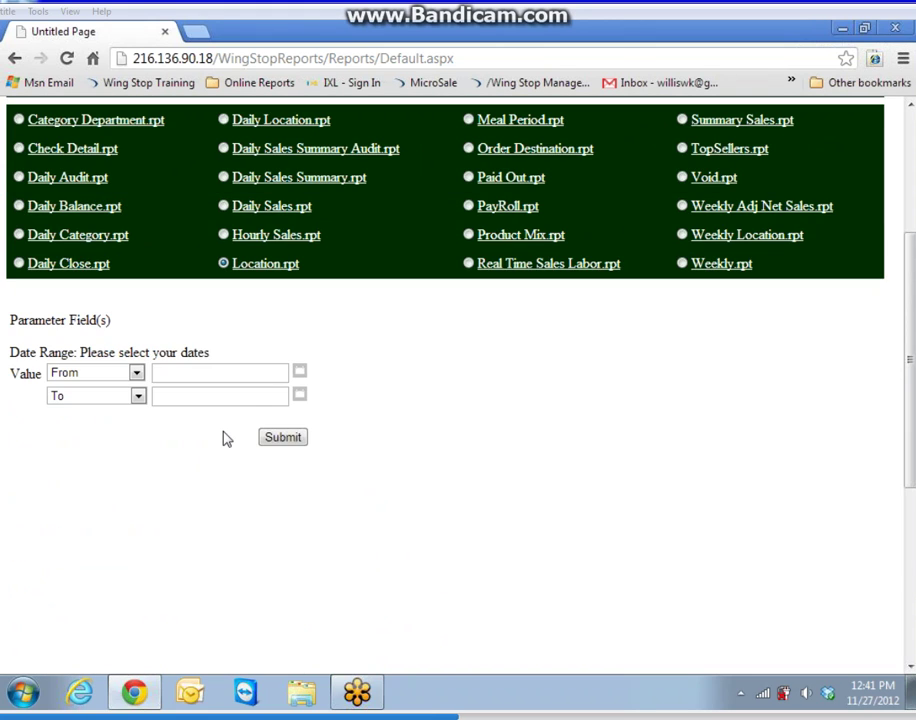
{"action": "left_click", "coordinate": [299, 373]}
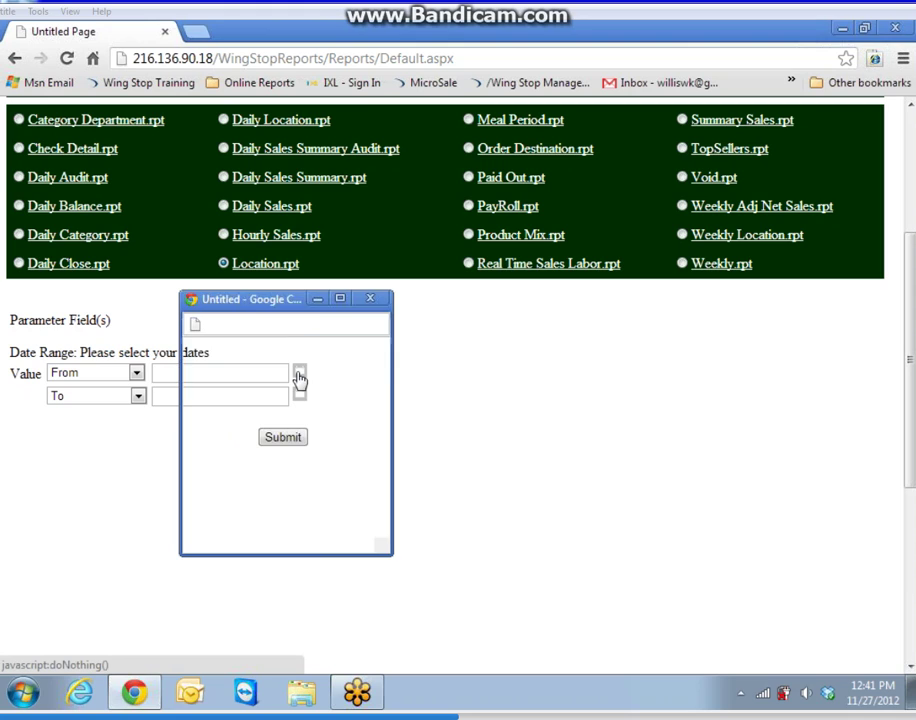
{"action": "left_click", "coordinate": [238, 491]}
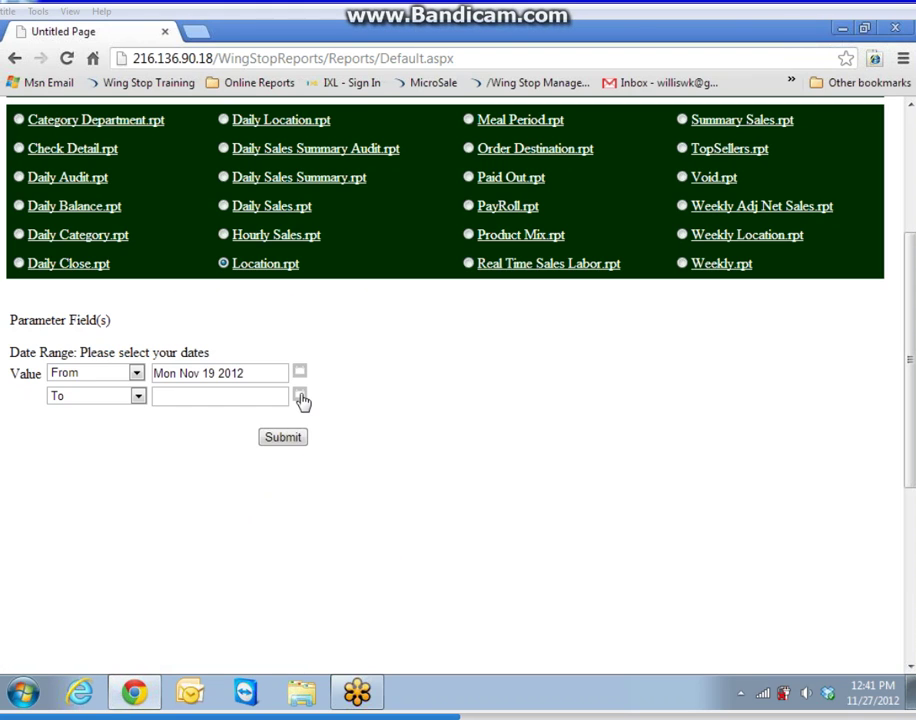
{"action": "left_click", "coordinate": [299, 396]}
{"action": "left_click", "coordinate": [334, 491]}
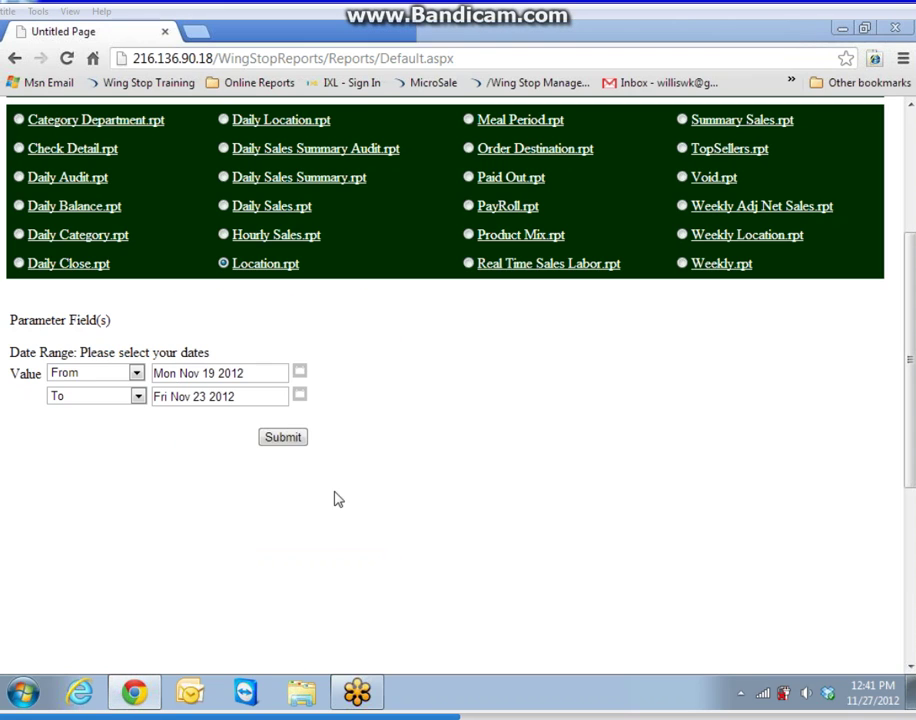
{"action": "left_click", "coordinate": [283, 437]}
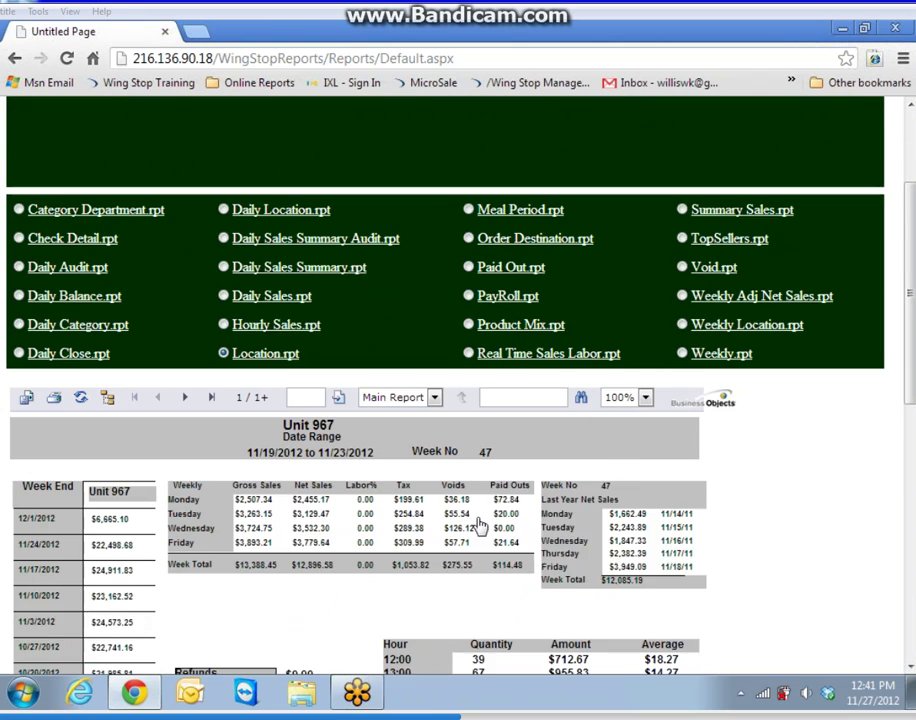
- Examine Unit 967's Location report, including weekly sales, hourly sales, departments, tenders, labor and discounts
{"action": "scroll", "coordinate": [474, 522], "scroll_direction": "down", "scroll_amount": 3}
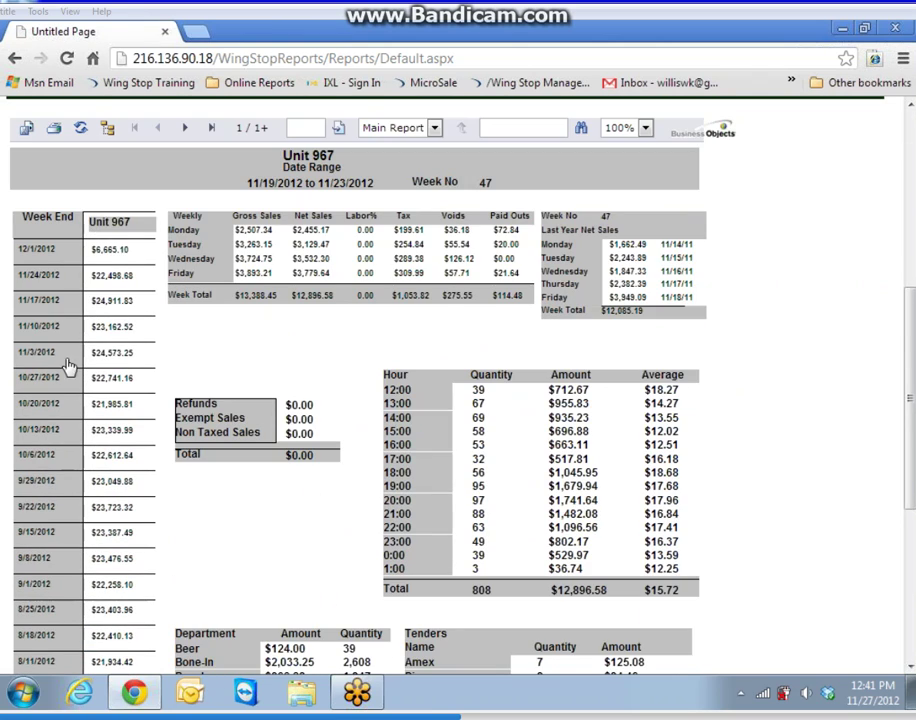
{"action": "scroll", "coordinate": [75, 553], "scroll_direction": "down", "scroll_amount": 2}
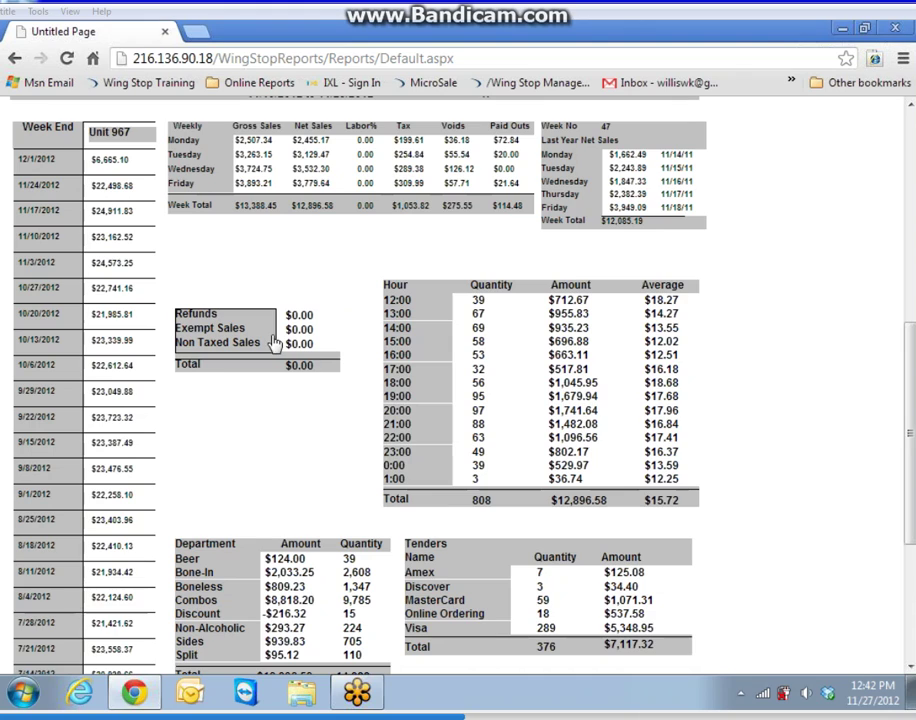
{"action": "scroll", "coordinate": [364, 344], "scroll_direction": "down", "scroll_amount": 4}
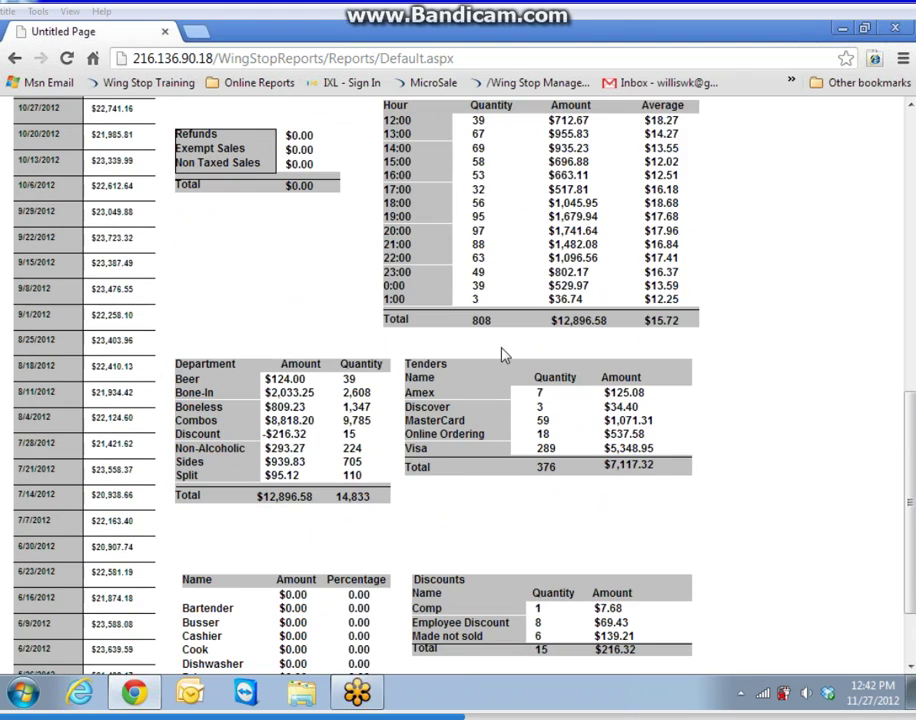
{"action": "scroll", "coordinate": [460, 462], "scroll_direction": "down", "scroll_amount": 2}
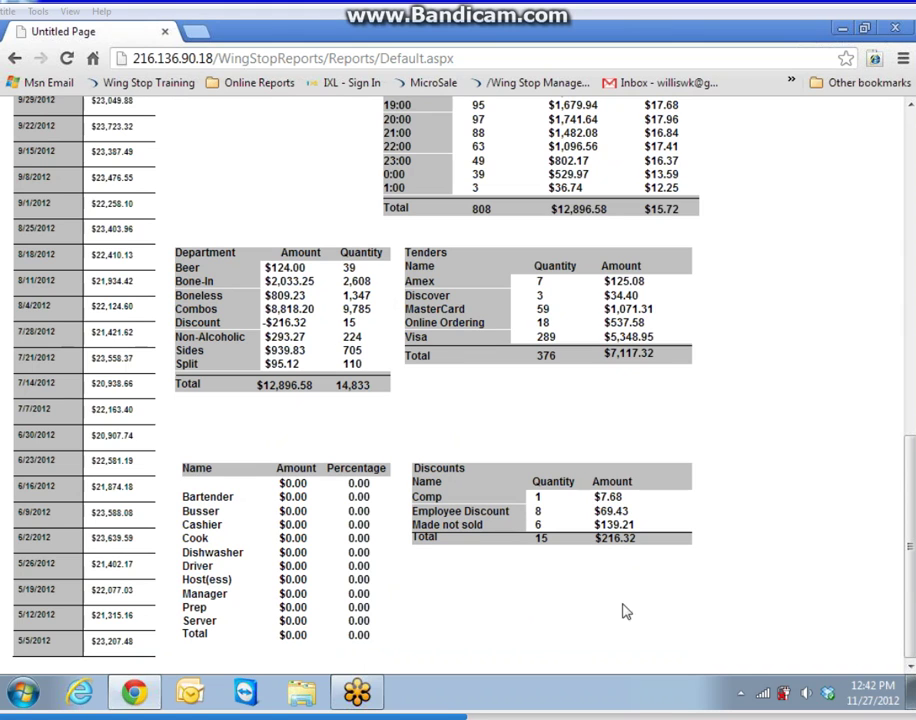
{"action": "scroll", "coordinate": [477, 560], "scroll_direction": "up", "scroll_amount": 9}
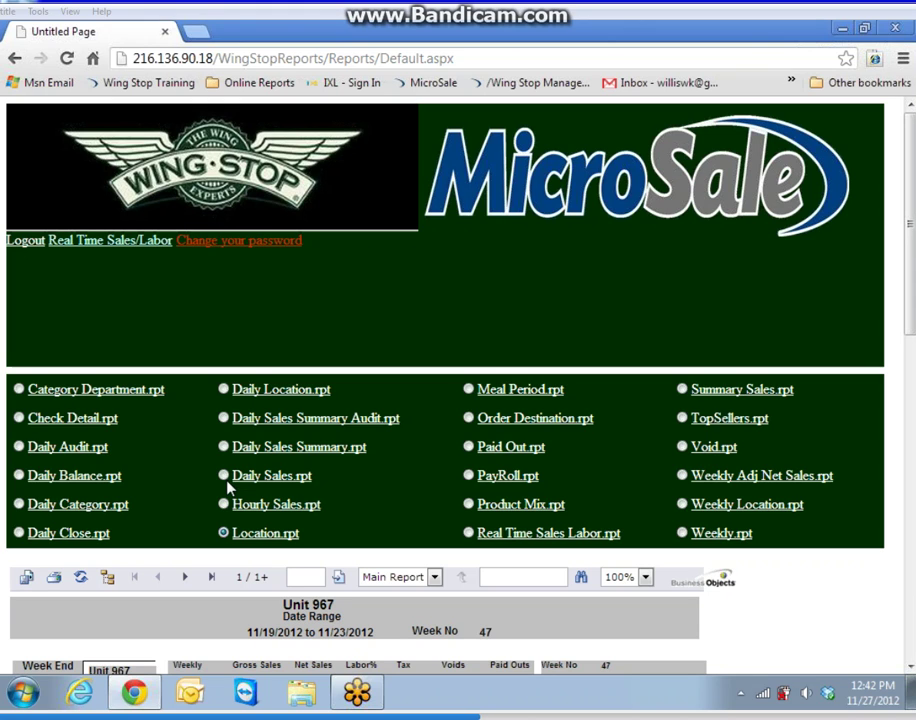
- Minimize the browser and launch the Enterprize program from the desktop
{"action": "left_click", "coordinate": [843, 31]}
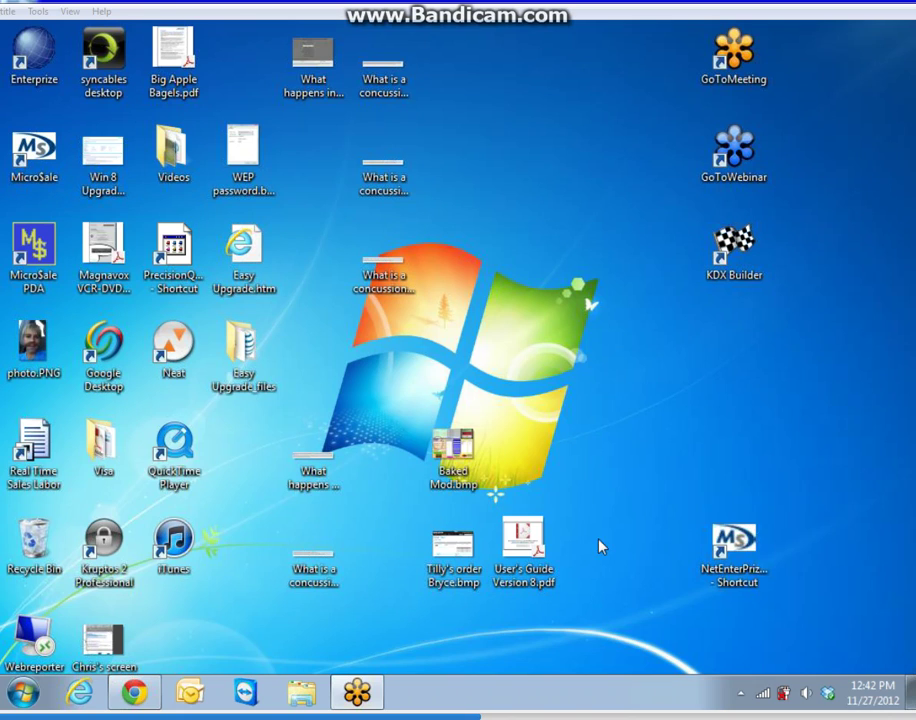
{"action": "left_click", "coordinate": [736, 543]}
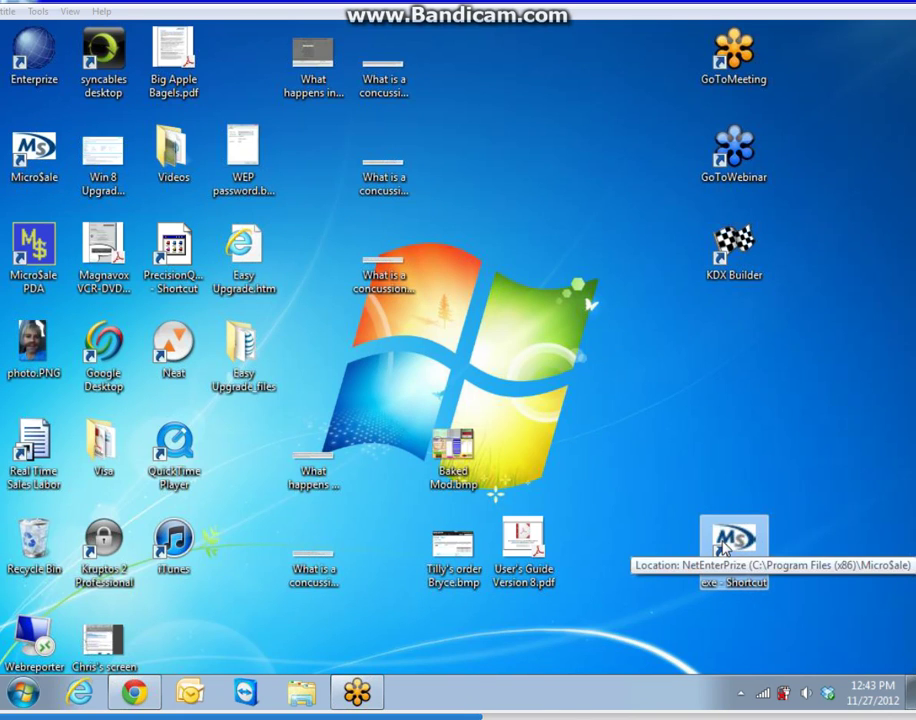
{"action": "left_click", "coordinate": [34, 50]}
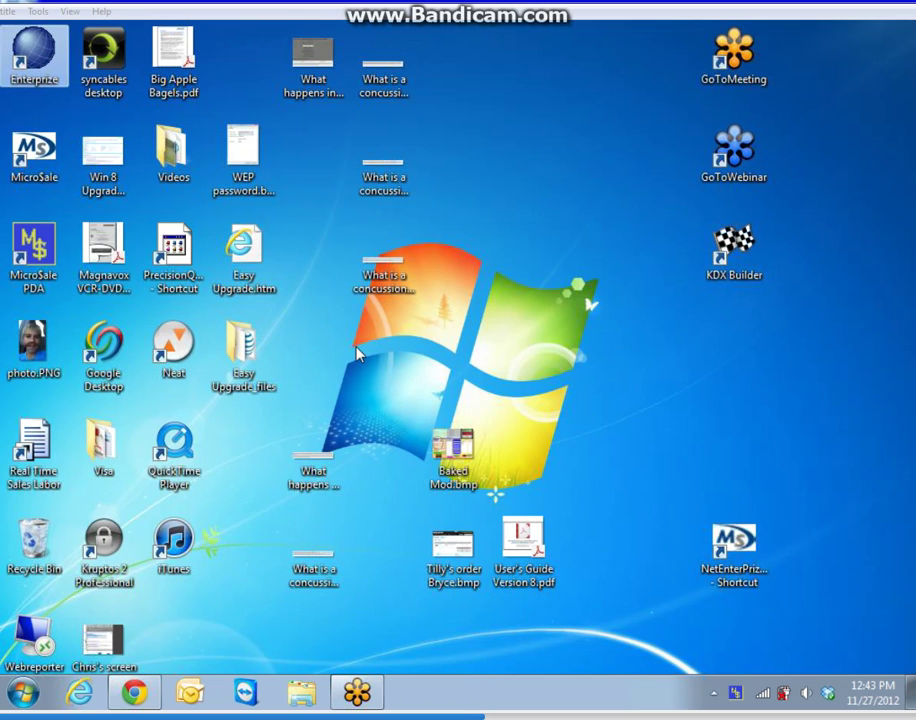
{"action": "key", "text": "Return"}
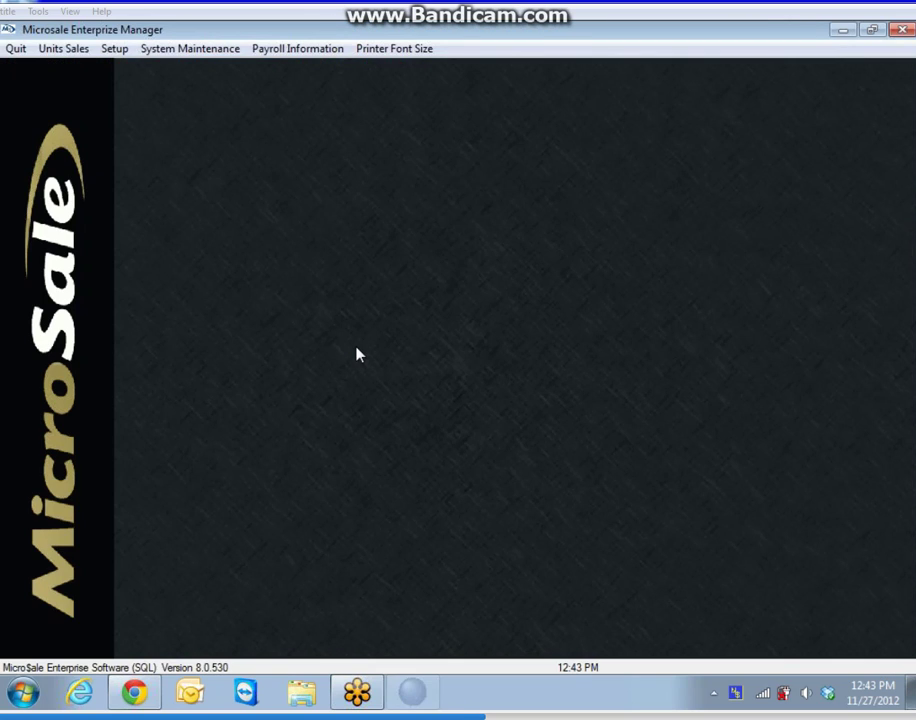
- Log on to MicroSale Enterprize Manager by entering the user name and the account password
{"action": "left_click", "coordinate": [455, 172]}
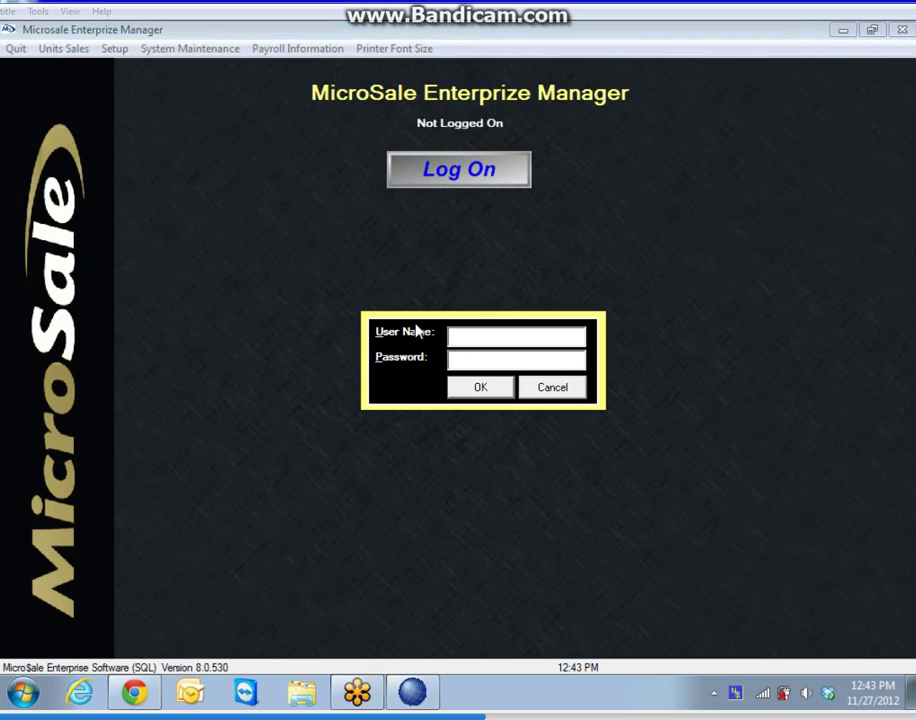
{"action": "type", "text": "ken"}
{"action": "type", "text": "***"}
{"action": "type", "text": "***"}
{"action": "key", "text": "Return"}
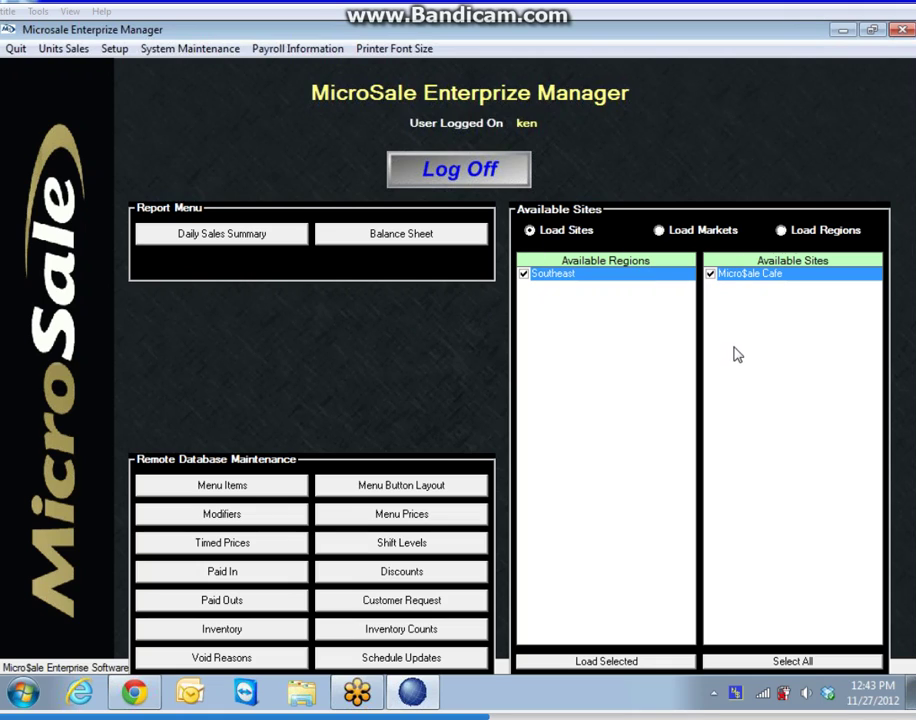
- Run the Daily Sales Summary for July 17, 2012 at the Micro$ale Cafe location
{"action": "left_click", "coordinate": [212, 243]}
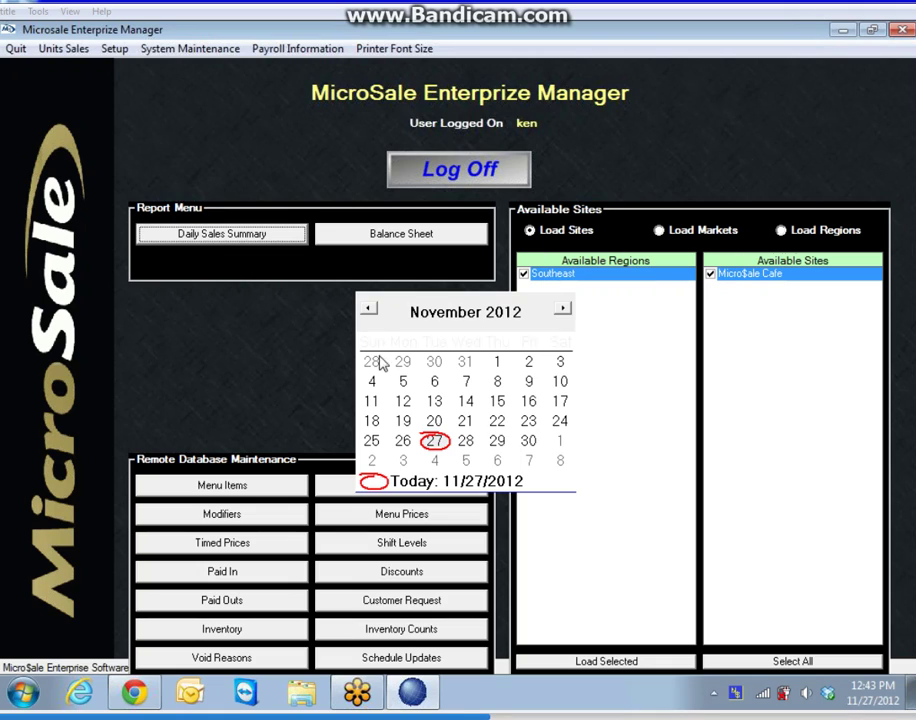
{"action": "left_click", "coordinate": [369, 312]}
{"action": "left_click", "coordinate": [369, 312]}
{"action": "left_click", "coordinate": [369, 312]}
{"action": "left_click", "coordinate": [369, 312]}
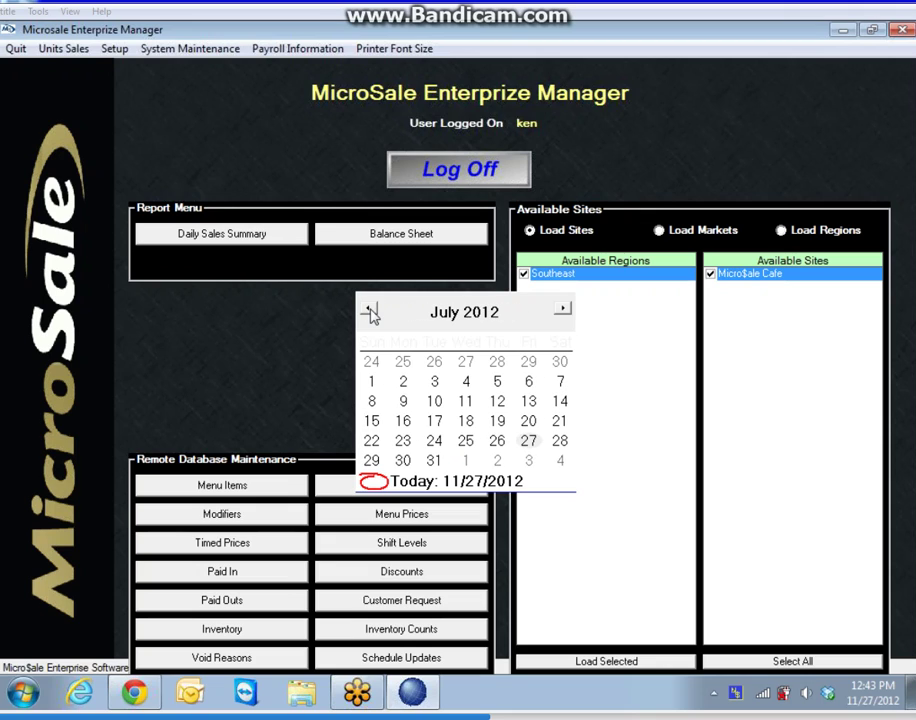
{"action": "left_click", "coordinate": [404, 422]}
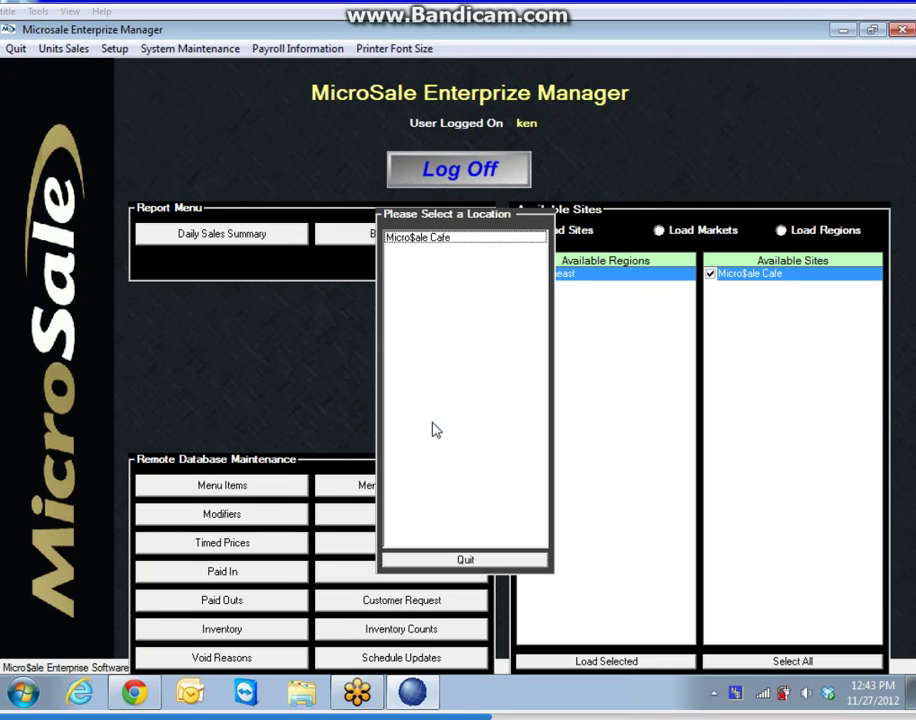
{"action": "left_click", "coordinate": [432, 240]}
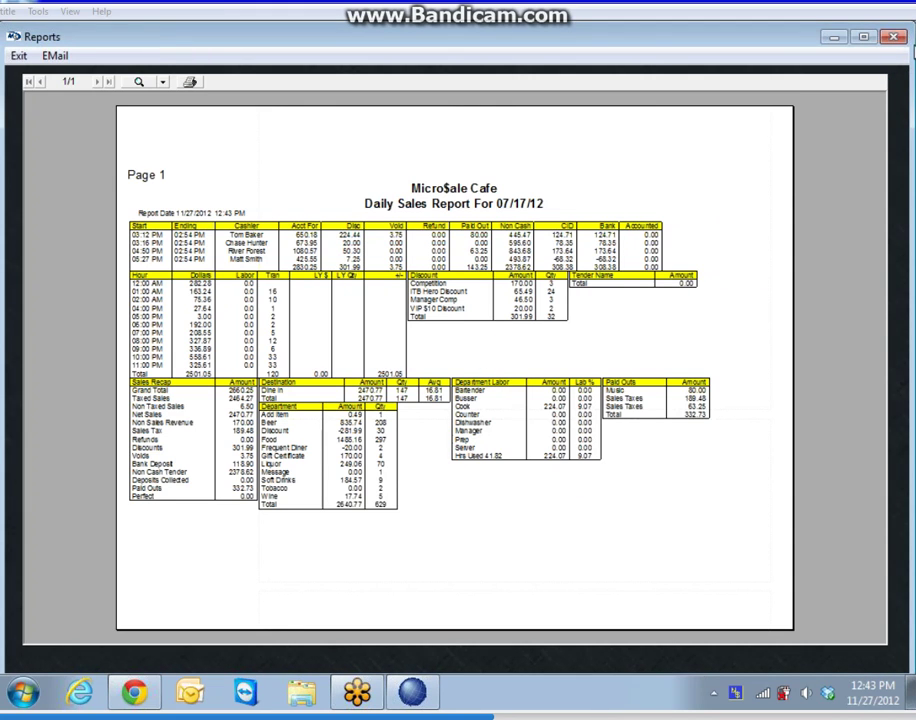
- Enlarge the Daily Sales Report to 100%, examine its cashier, hourly, discount, sales recap, department and labor sections, and close it
{"action": "left_click", "coordinate": [162, 82]}
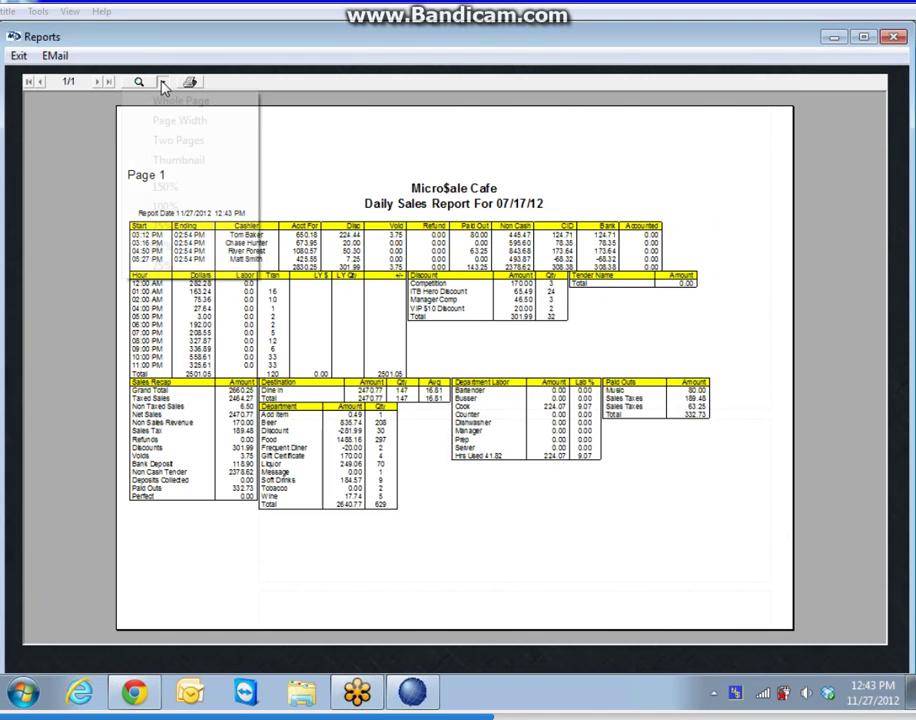
{"action": "left_click", "coordinate": [166, 212]}
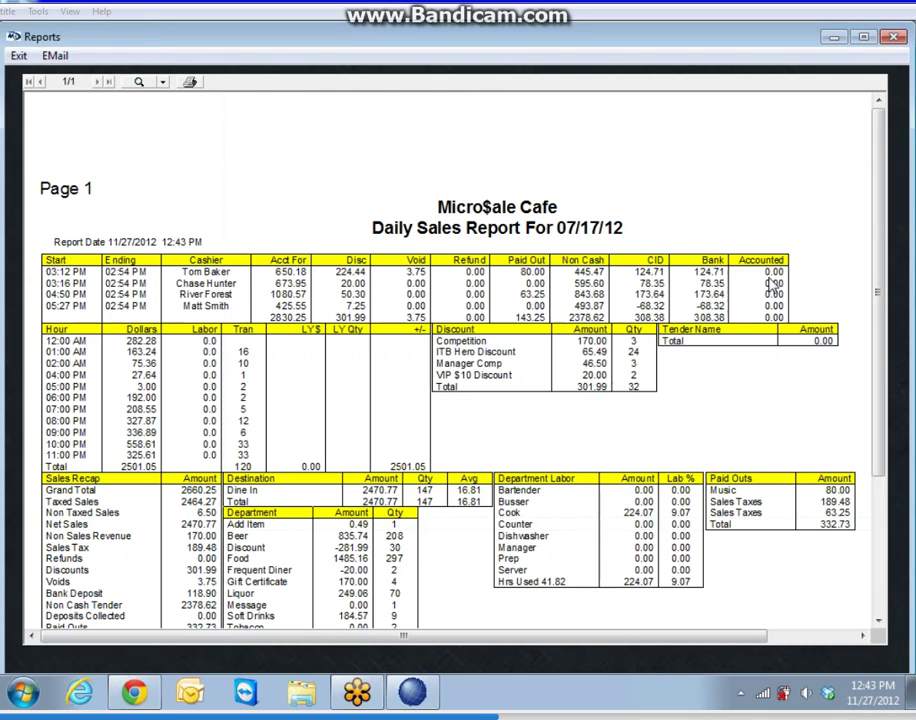
{"action": "scroll", "coordinate": [765, 285], "scroll_direction": "down", "scroll_amount": 3}
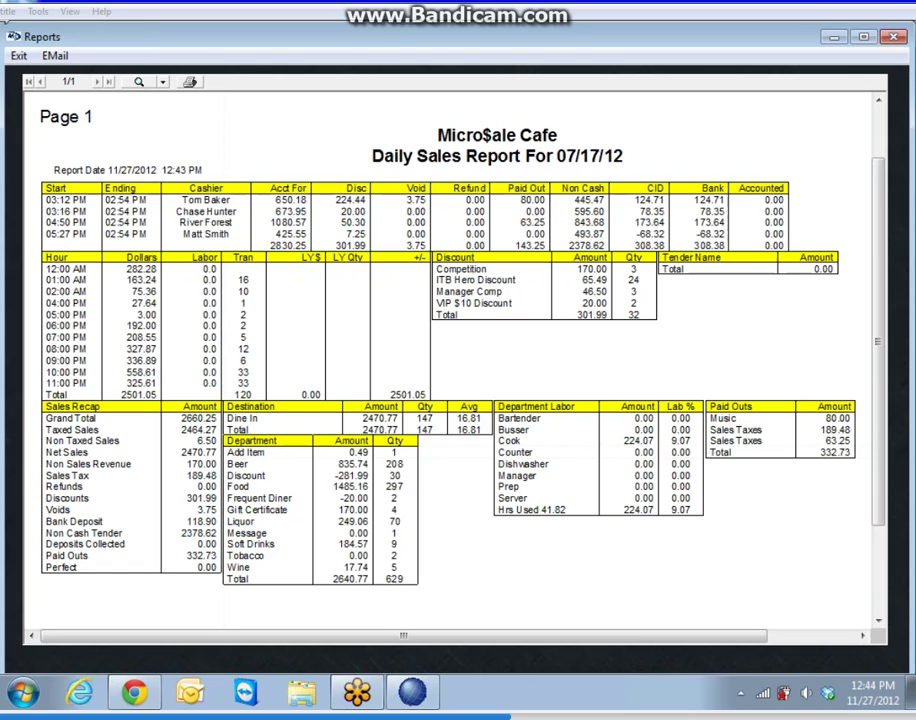
{"action": "left_click", "coordinate": [18, 55]}
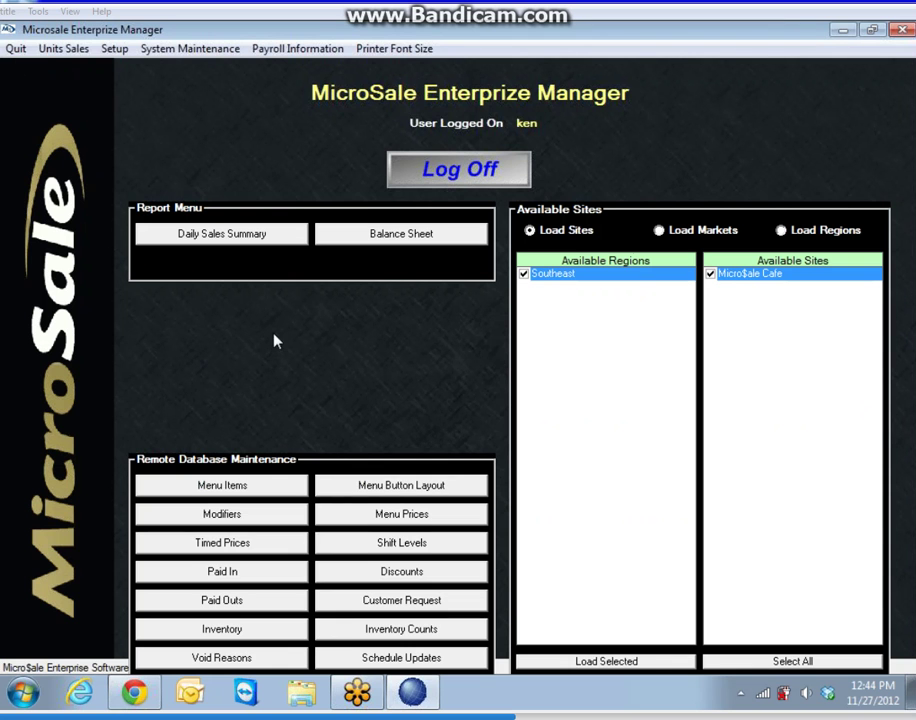
- Open the unit Sales data and select the Micro$ale Cafe location
{"action": "left_click", "coordinate": [72, 49]}
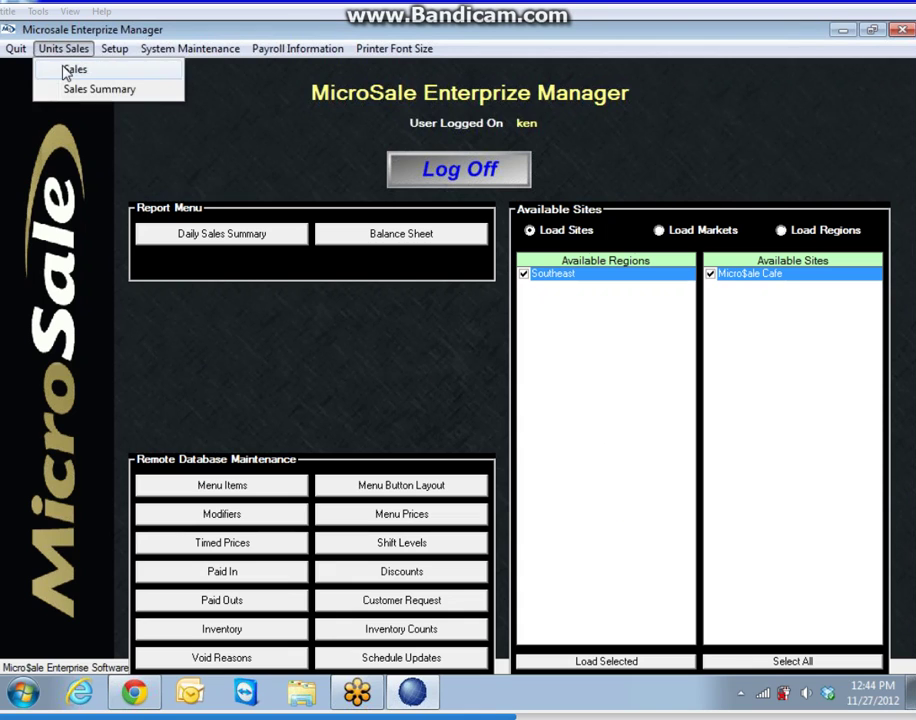
{"action": "left_click", "coordinate": [96, 71]}
{"action": "left_click", "coordinate": [756, 177]}
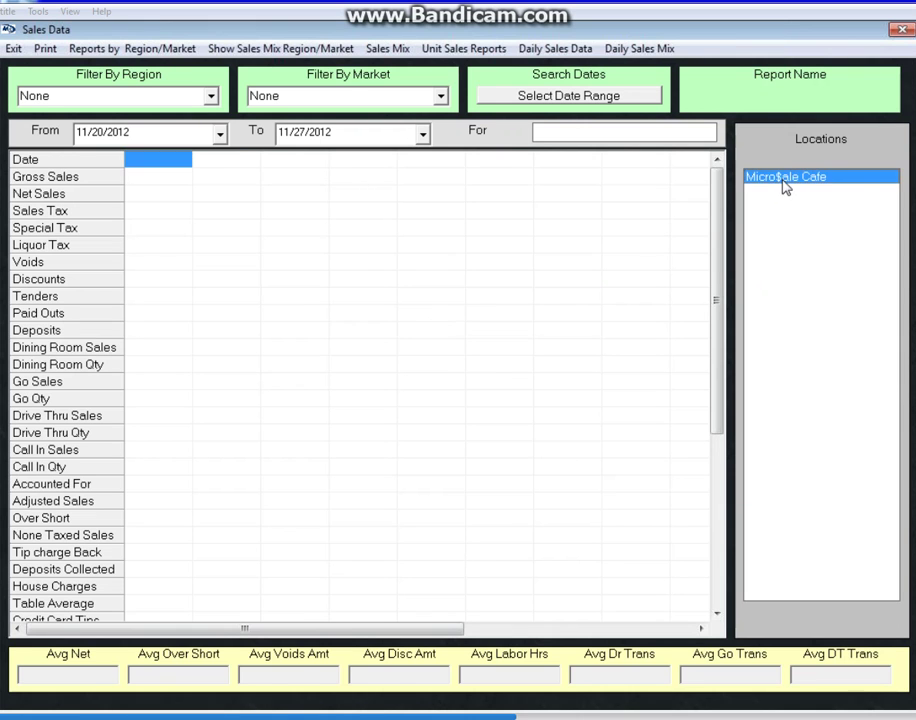